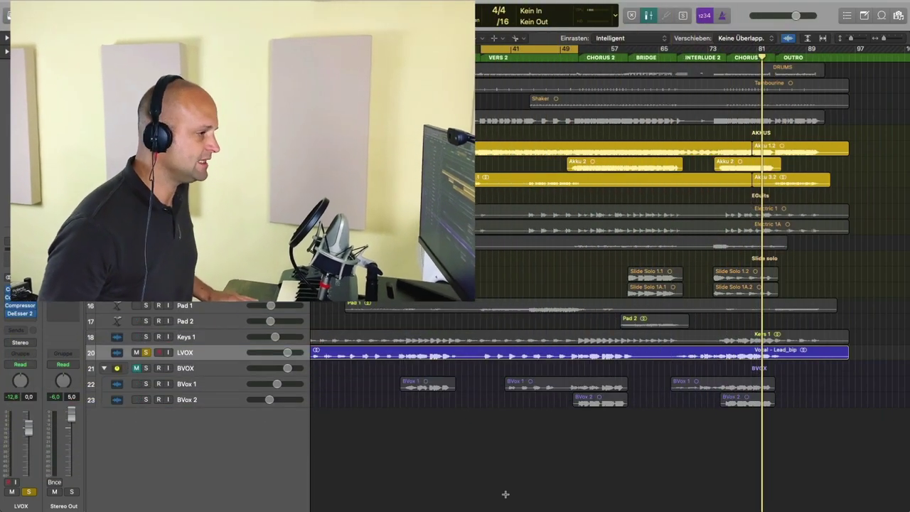
Move the playhead to bar 36 and take the lead vocal track LVOX out of solo
left_click(479, 57)
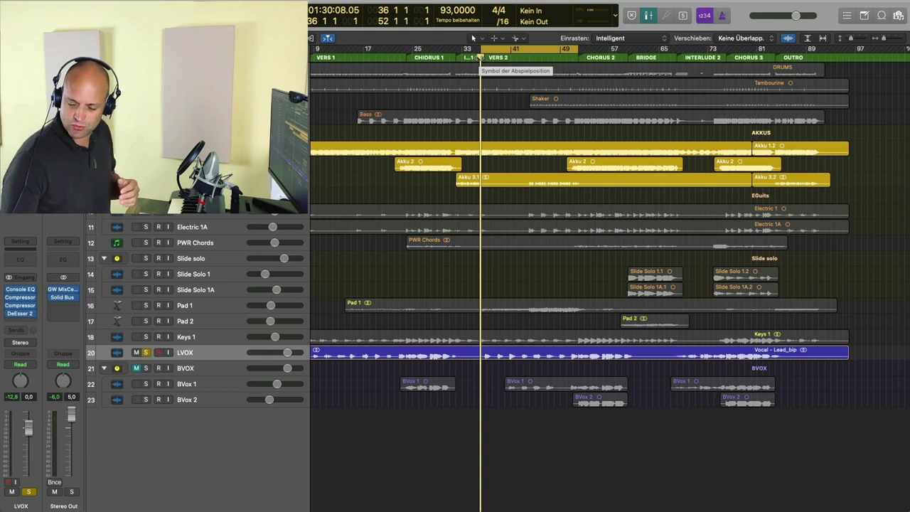
key("s")
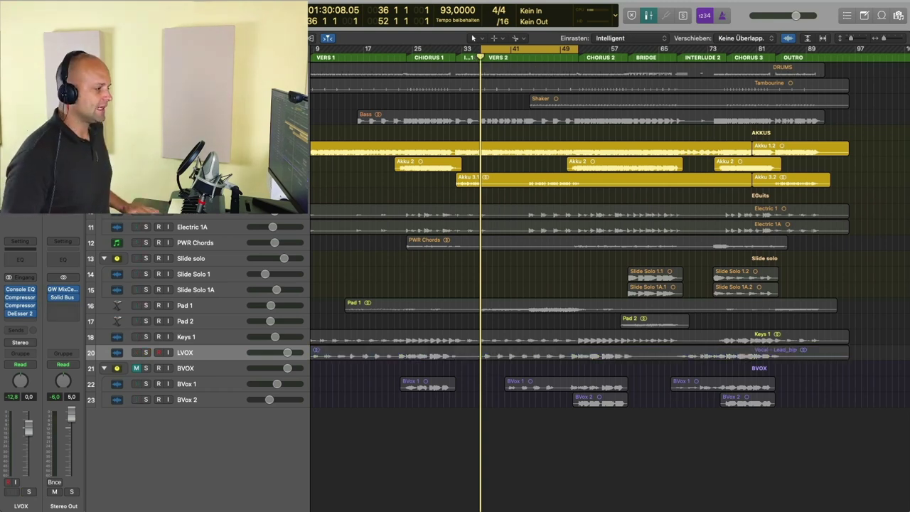
left_click(32, 322)
mouse_move(49, 365)
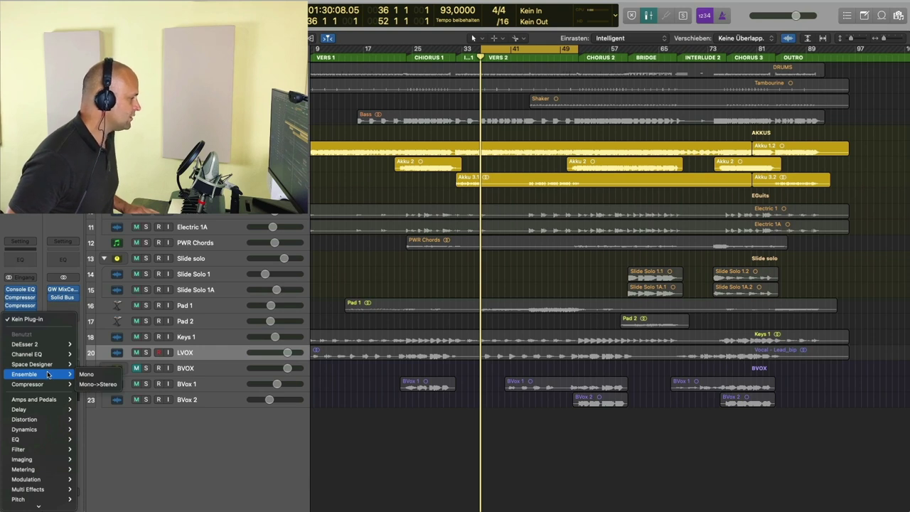
left_click(2, 382)
Add a send to Bus 6 on the LVOX channel and switch the resulting aux channel's input to stereo
left_click(25, 332)
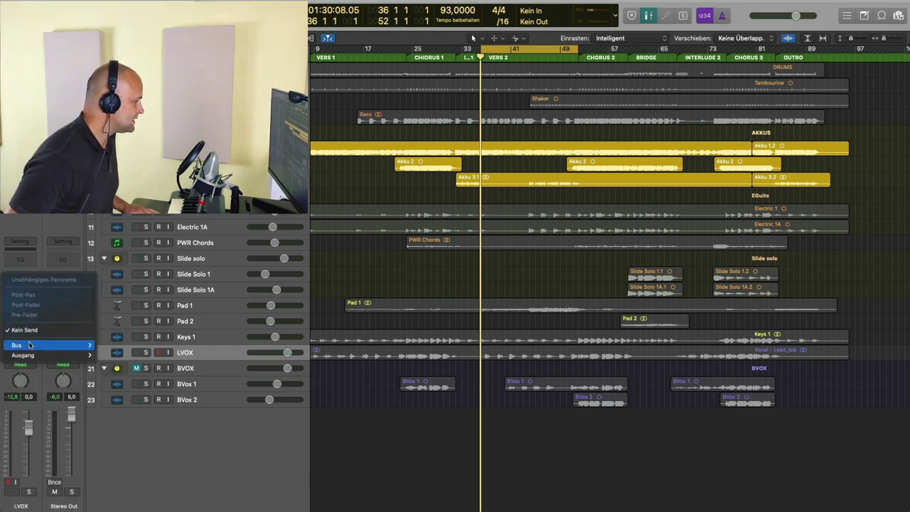
mouse_move(17, 345)
left_click(108, 169)
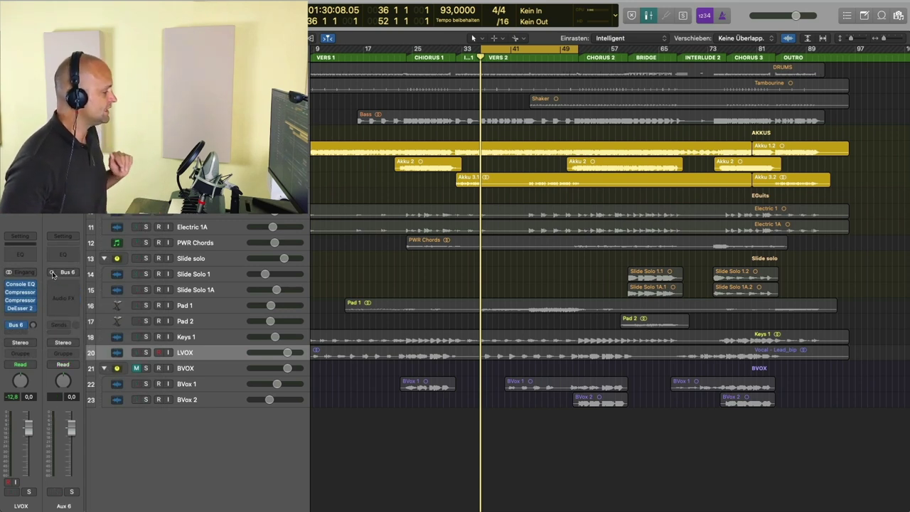
left_click(53, 273)
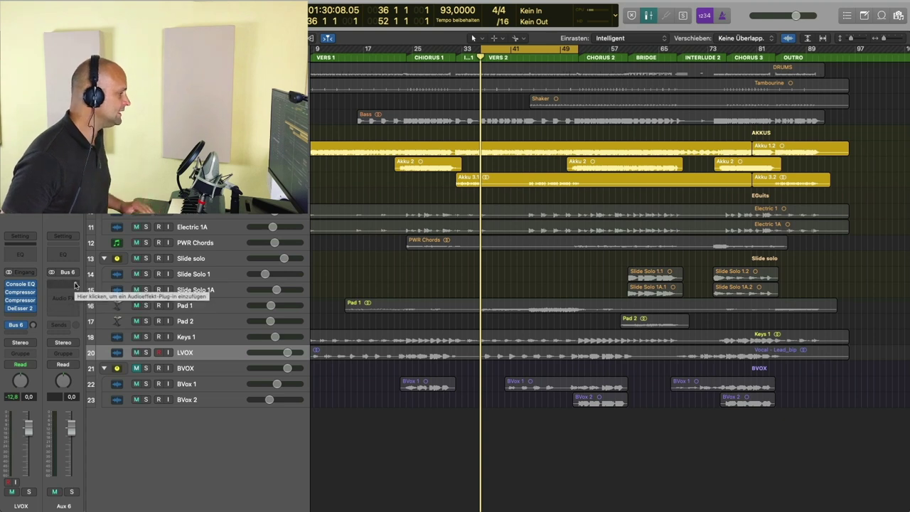
Insert the Ensemble plug-in on the Bus 6 aux channel and move its window clear of the mixer strips
left_click(74, 292)
mouse_move(71, 339)
left_click(134, 340)
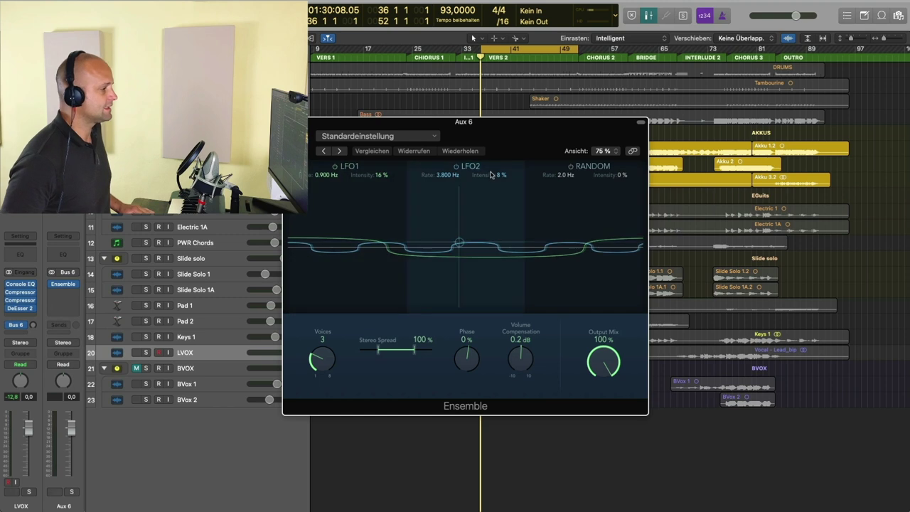
left_click_drag(502, 138, 540, 114)
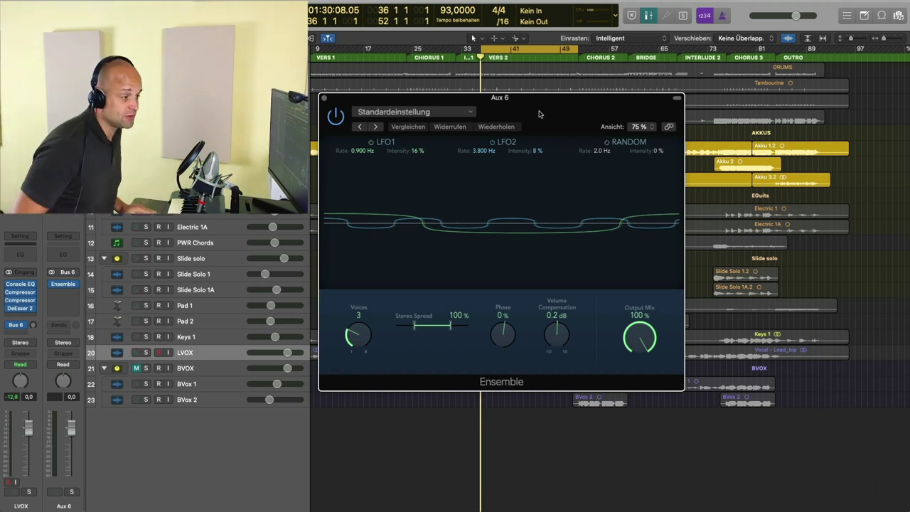
left_click_drag(540, 114, 569, 114)
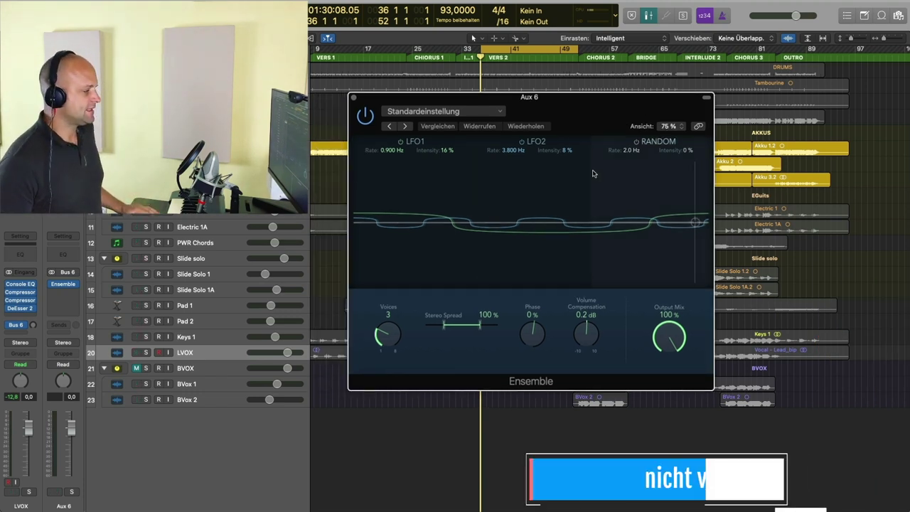
Set the Ensemble's Voices to 7 and raise the LVOX send to Bus 6 to about -6.7 dB during playback
left_click_drag(386, 348, 362, 280)
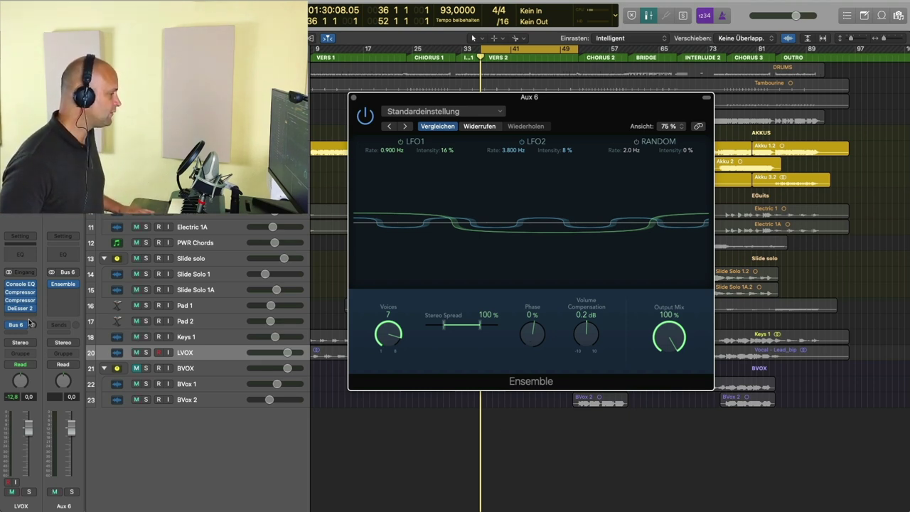
mouse_move(32, 325)
left_mouse_down()
mouse_move(31, 312)
mouse_move(30, 329)
left_mouse_up()
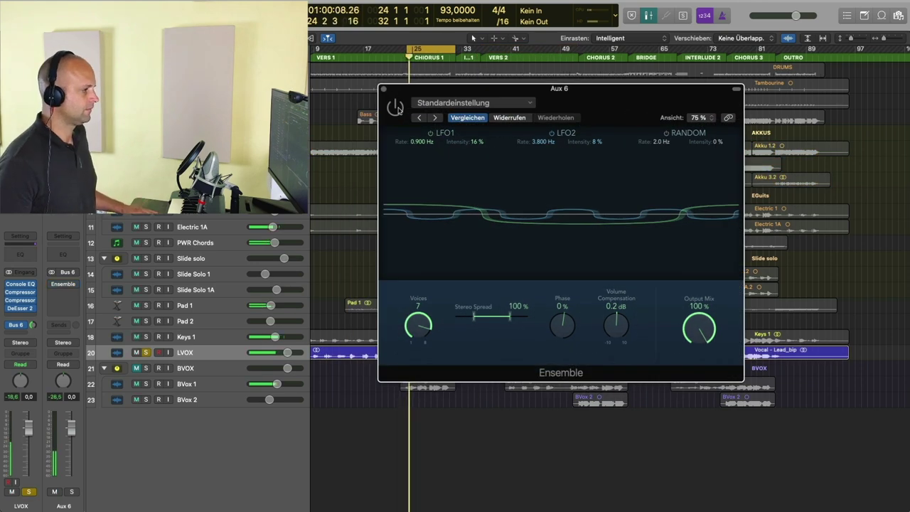
left_click(396, 107)
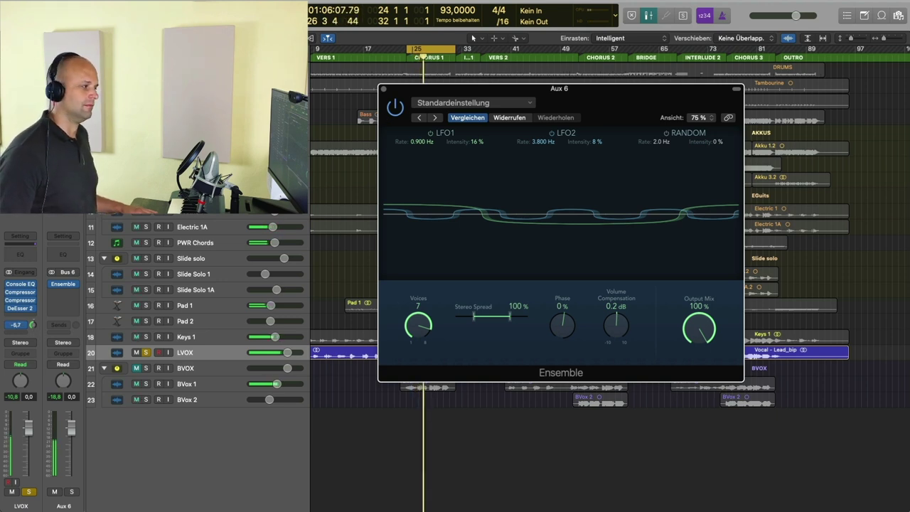
key("space")
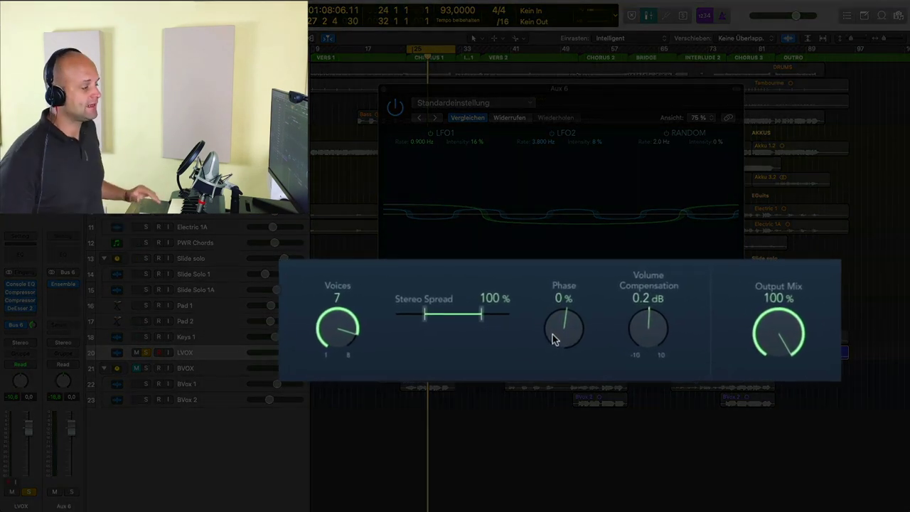
Set the Ensemble's Phase to +60 % and its Stereo Spread to 128 %
left_click_drag(560, 331, 532, 295)
left_click_drag(558, 340, 557, 345)
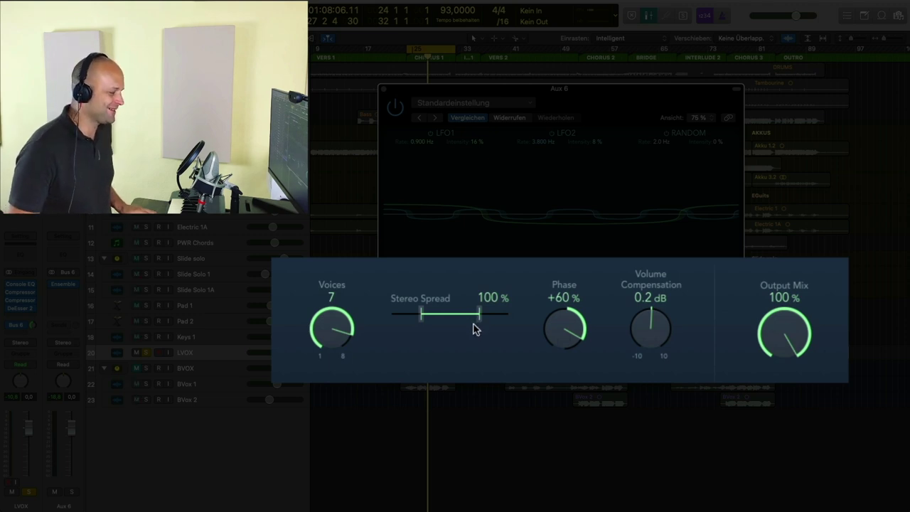
left_click_drag(482, 318, 489, 318)
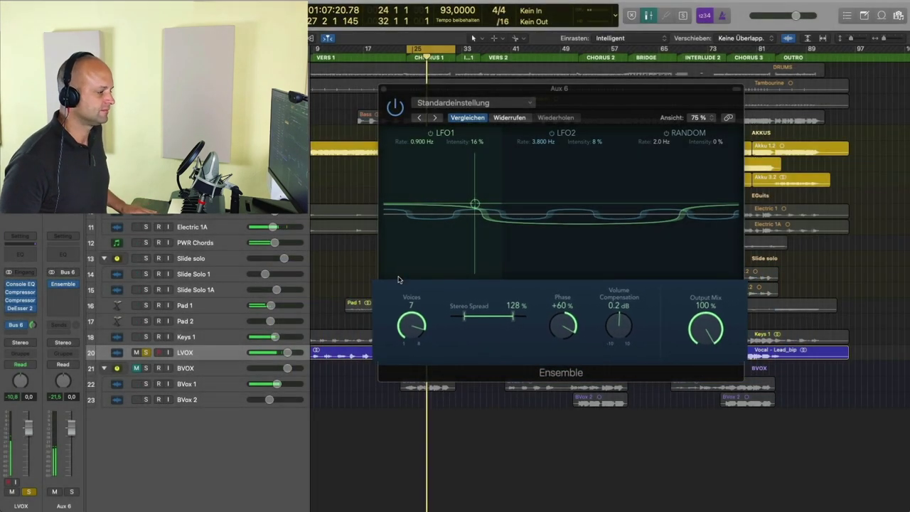
Compare Chorus 1 with the Ensemble bypassed and active, and lower the LVOX send to Bus 6 to about -20.2 dB
left_click(396, 108)
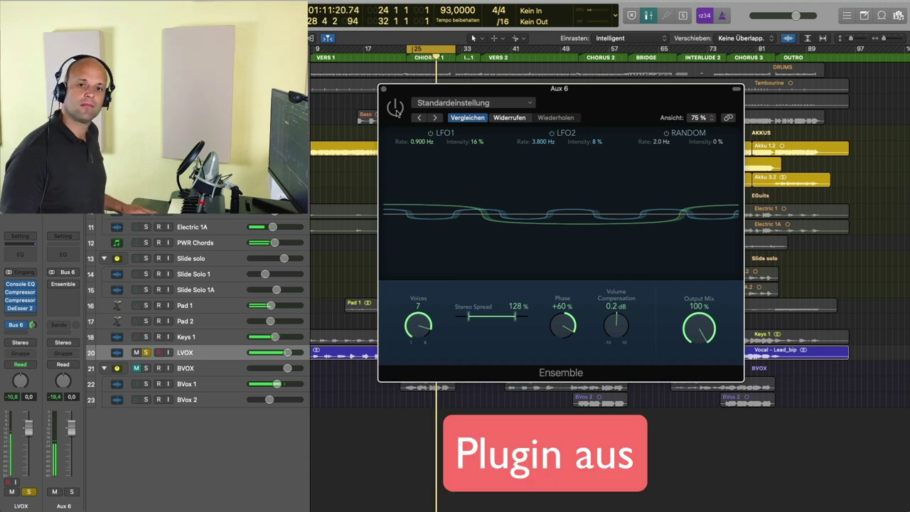
left_click(396, 108)
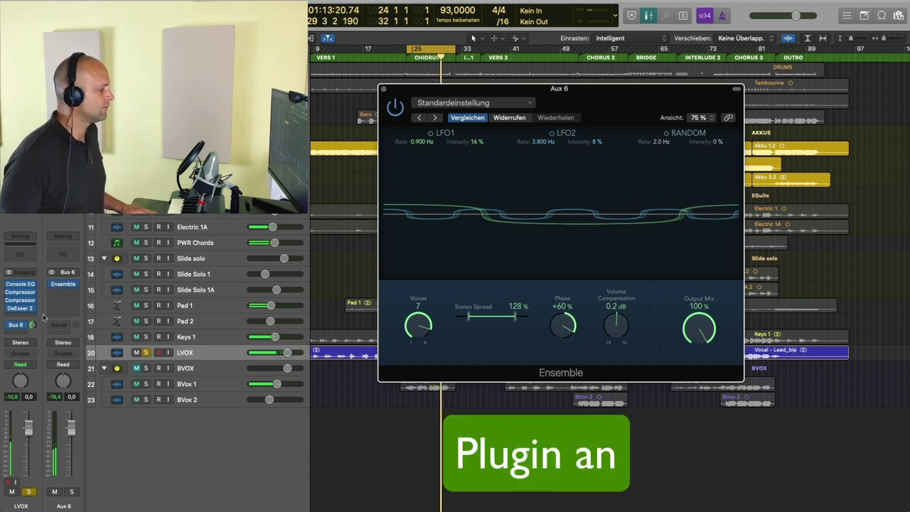
left_click(32, 338)
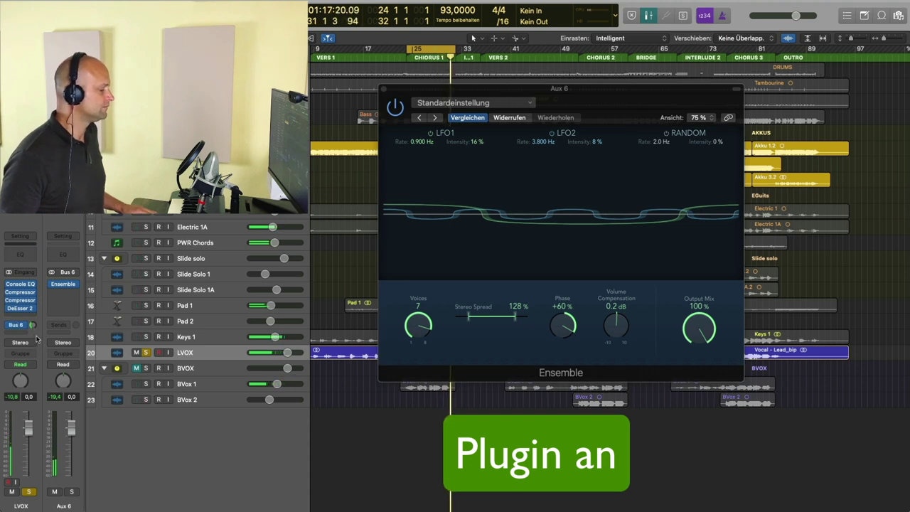
left_click_drag(33, 325, 33, 330)
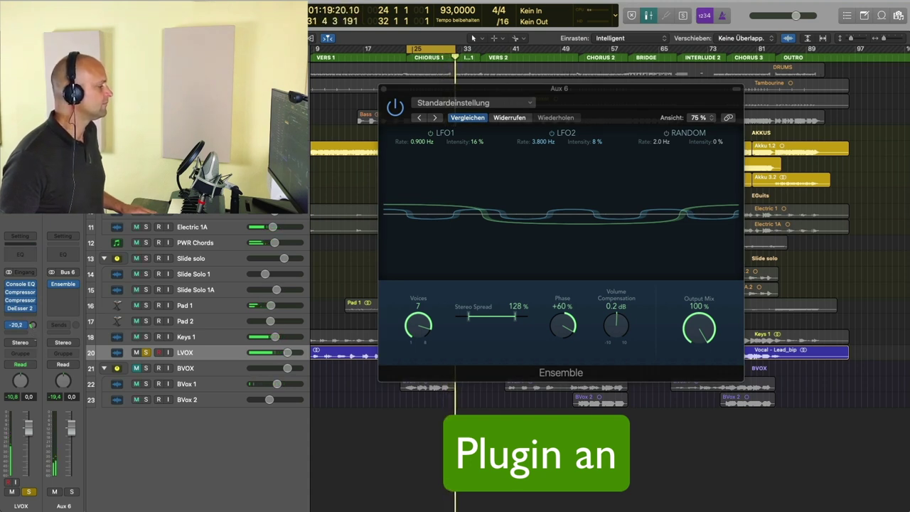
key("space")
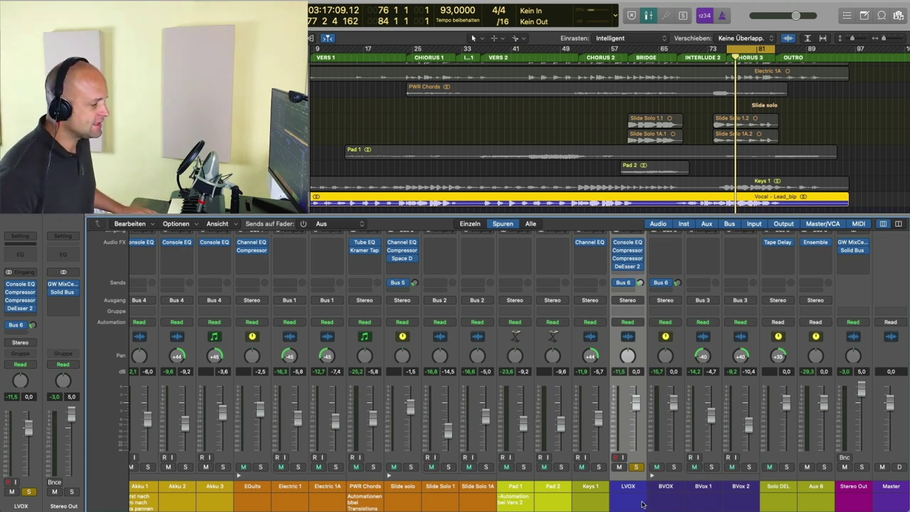
Add a second send to Bus 7 on the LVOX channel and name its aux channel VOxVerb
left_click(628, 284)
mouse_move(625, 304)
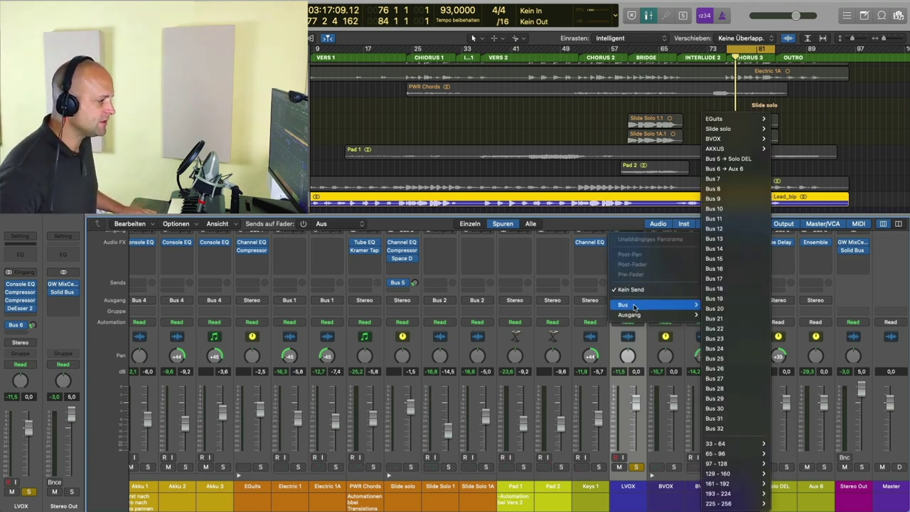
left_click(745, 179)
Switch the VOxVerb channel's input to stereo and insert the Space Designer reverb on it
scroll(818, 320, "up", 3)
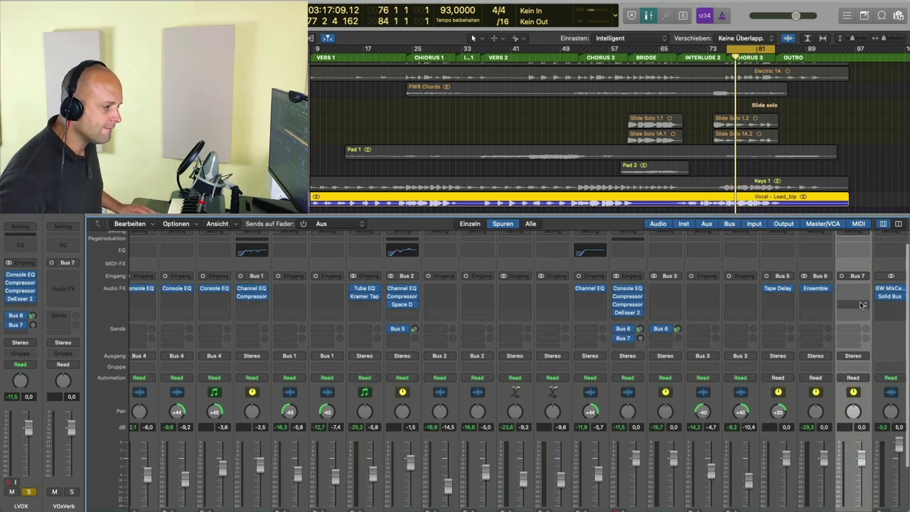
left_click(860, 288)
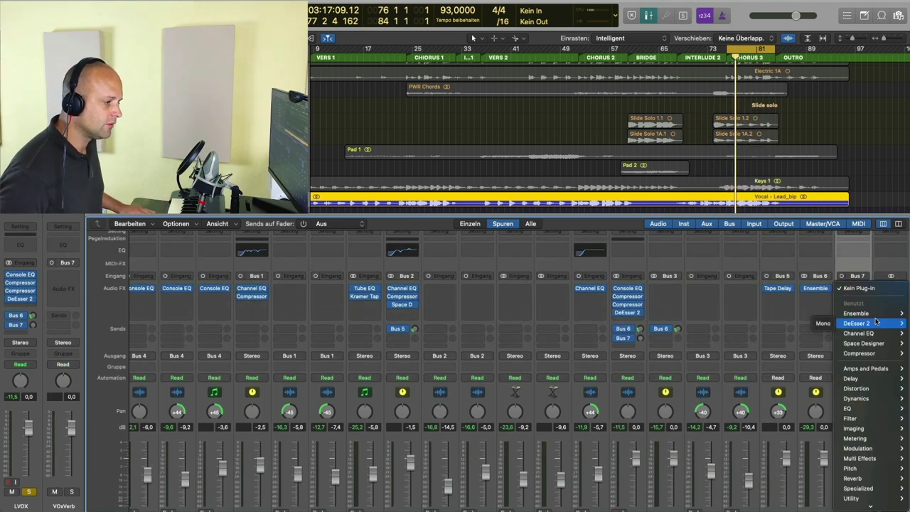
mouse_move(869, 345)
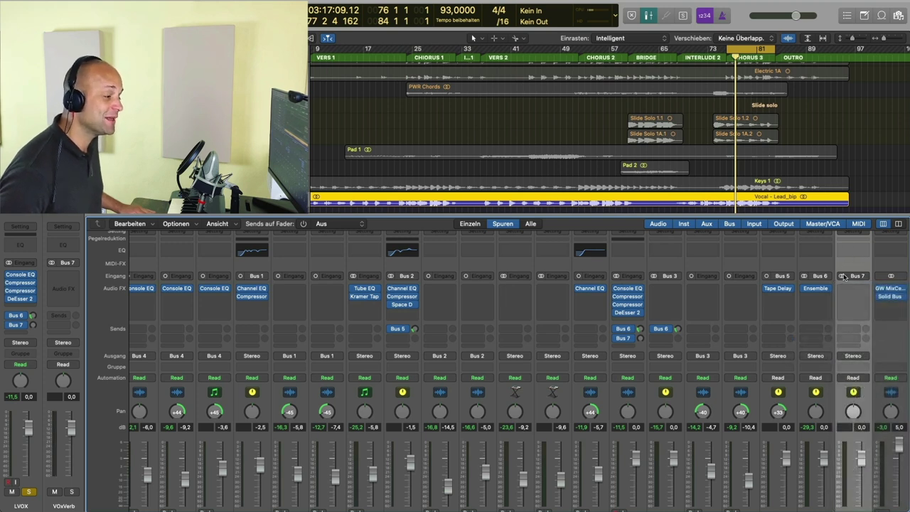
left_click(856, 288)
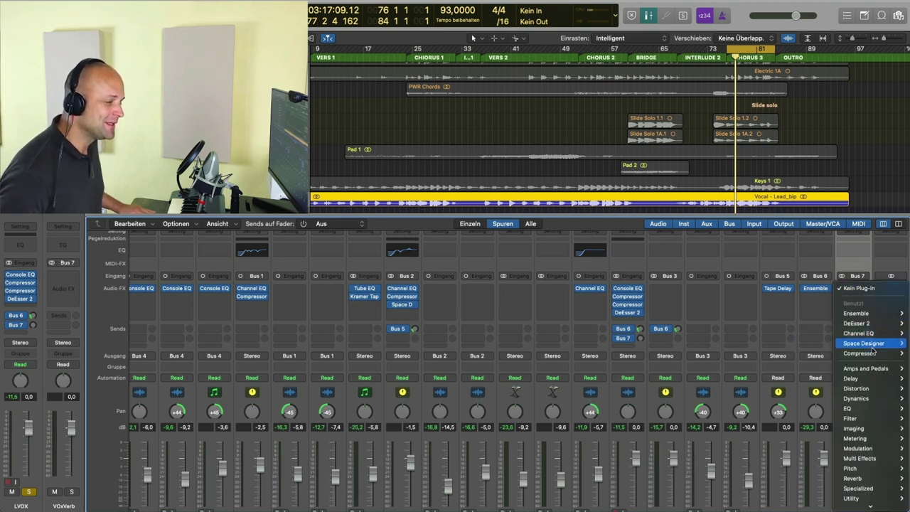
mouse_move(869, 345)
left_click(815, 344)
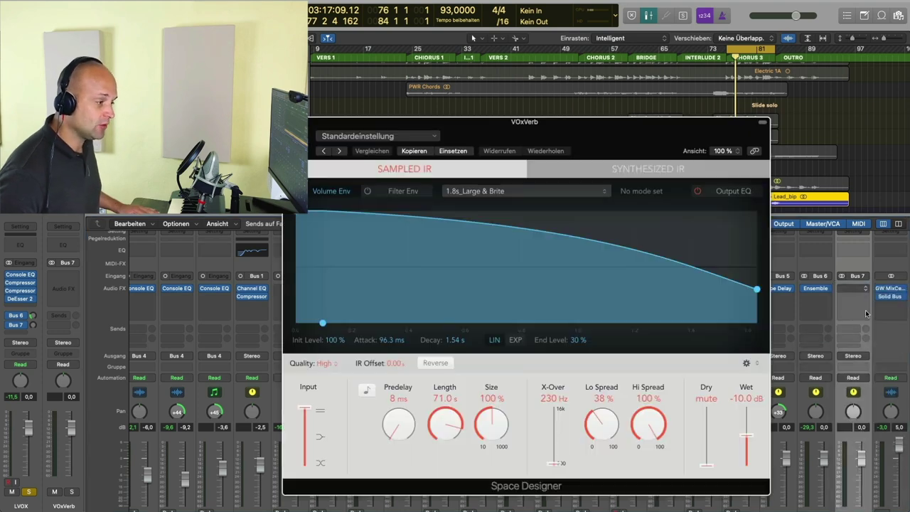
left_click_drag(611, 132, 484, 91)
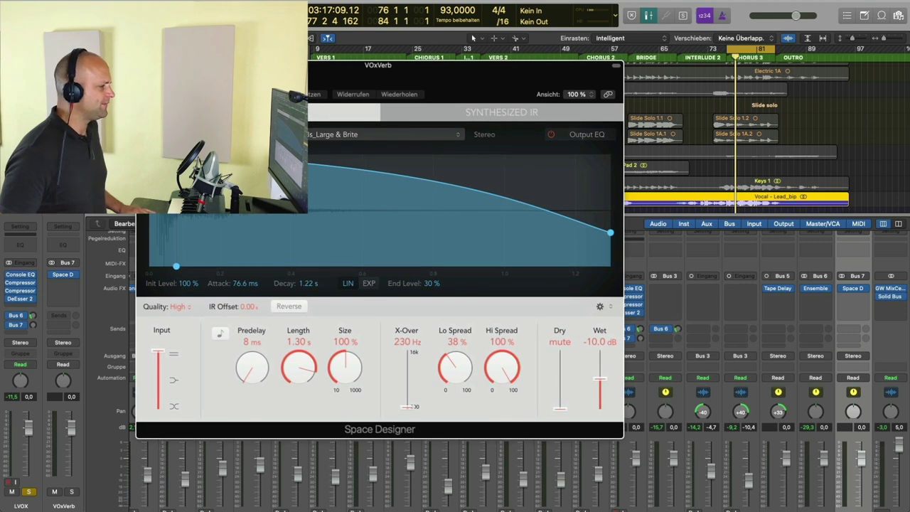
Load the Space Designer preset 02.6s Vocal Plate from the plate reverbs in Large Spaces
left_click(228, 80)
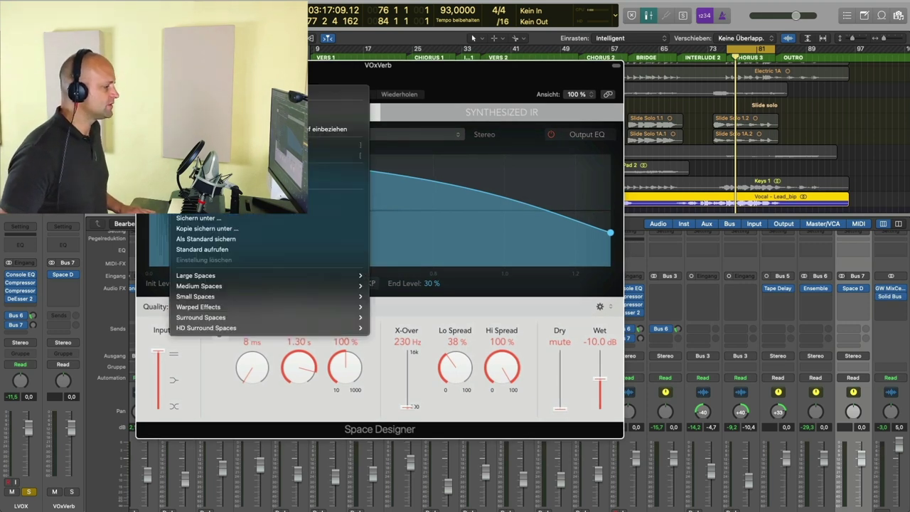
mouse_move(288, 278)
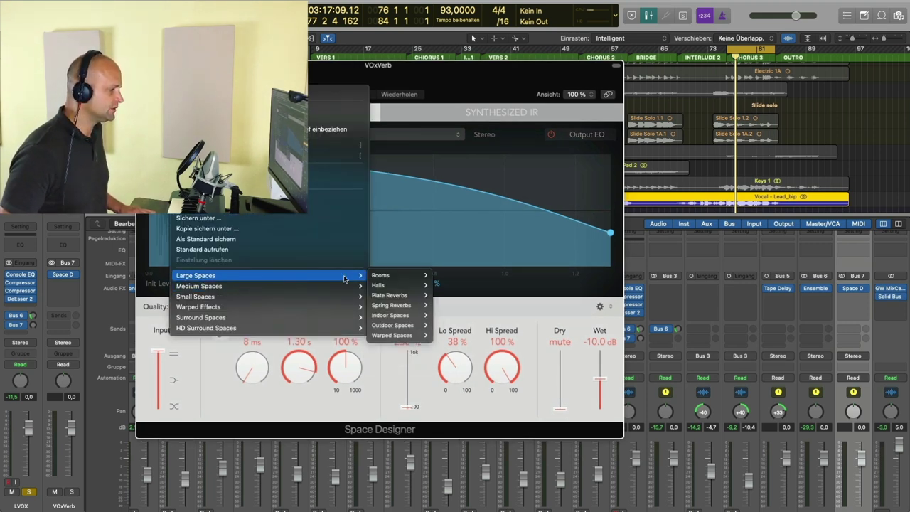
mouse_move(395, 295)
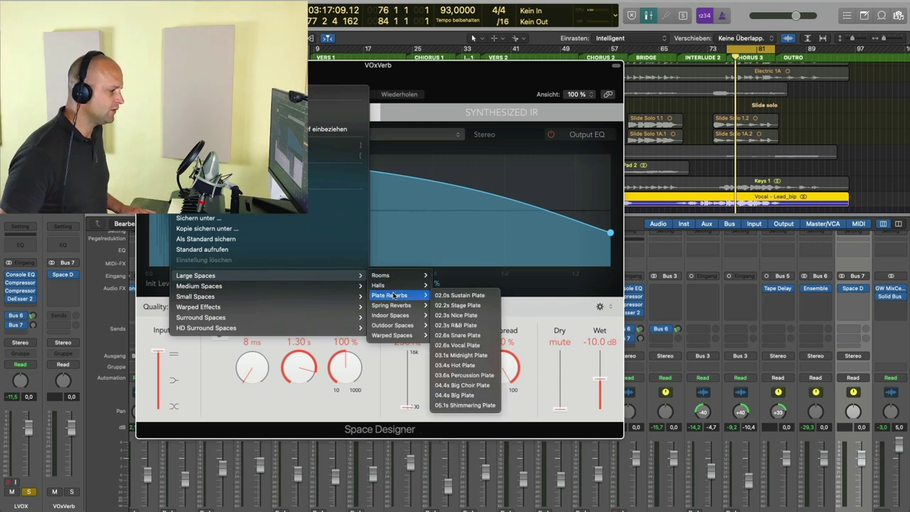
left_click(456, 345)
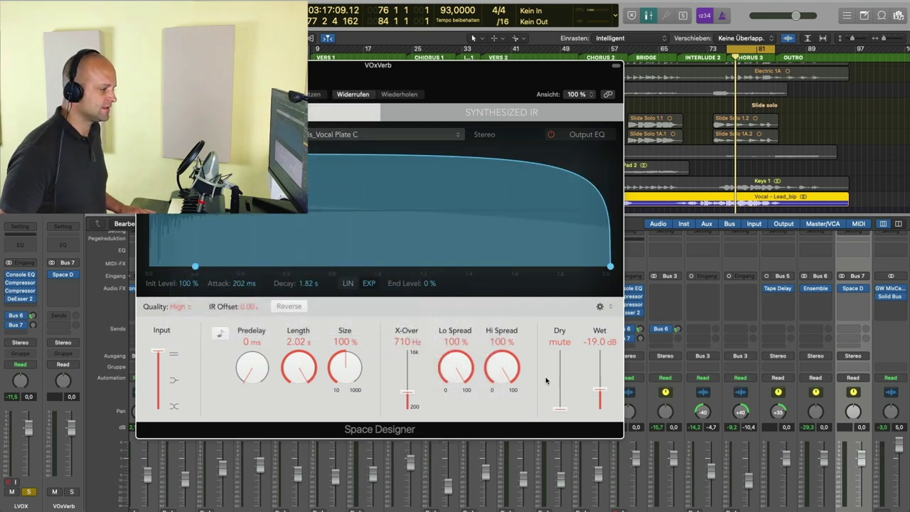
Set Space Designer's Wet level to 0 dB and its tempo-synced Predelay to 1/128, and close the plug-in window
left_click_drag(603, 365, 600, 322)
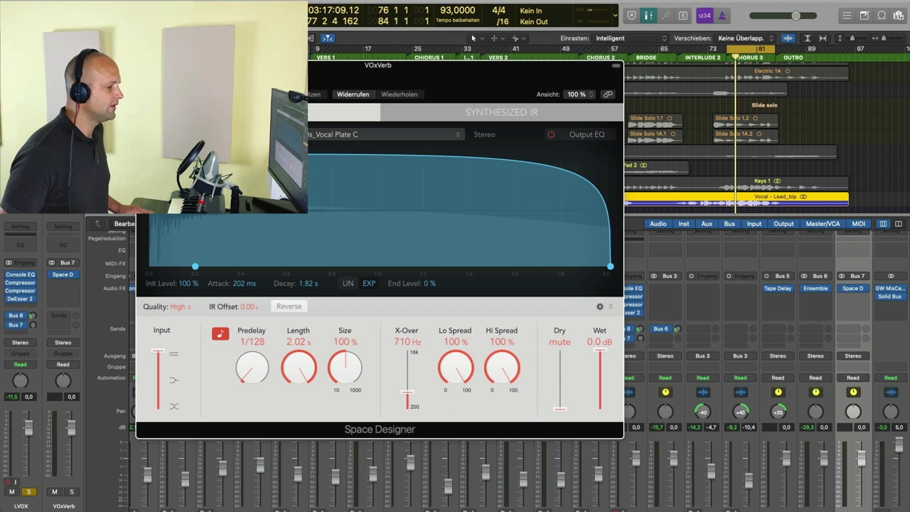
key("super+w")
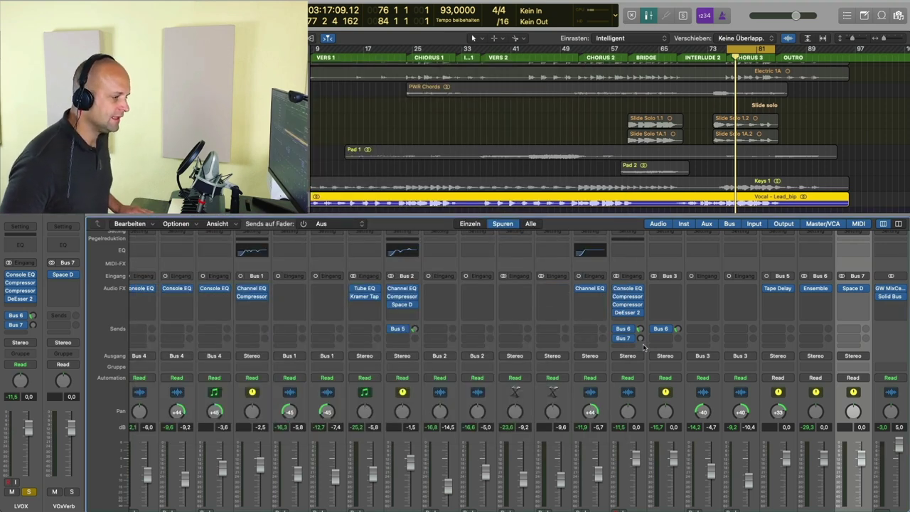
Solo the VOxVerb channel together with LVOX and start playback at Chorus 3
scroll(642, 344, "down", 3)
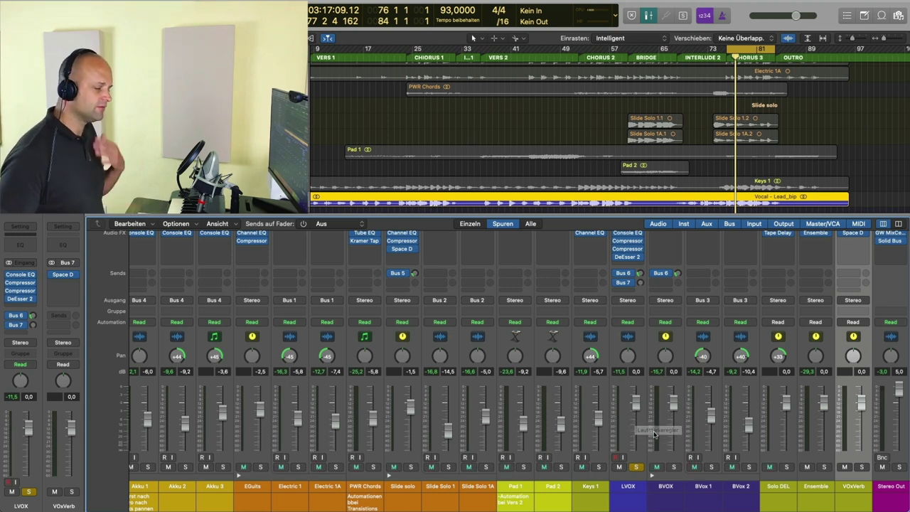
scroll(879, 477, "up", 1)
left_click(862, 468)
scroll(754, 355, "up", 2)
key("space")
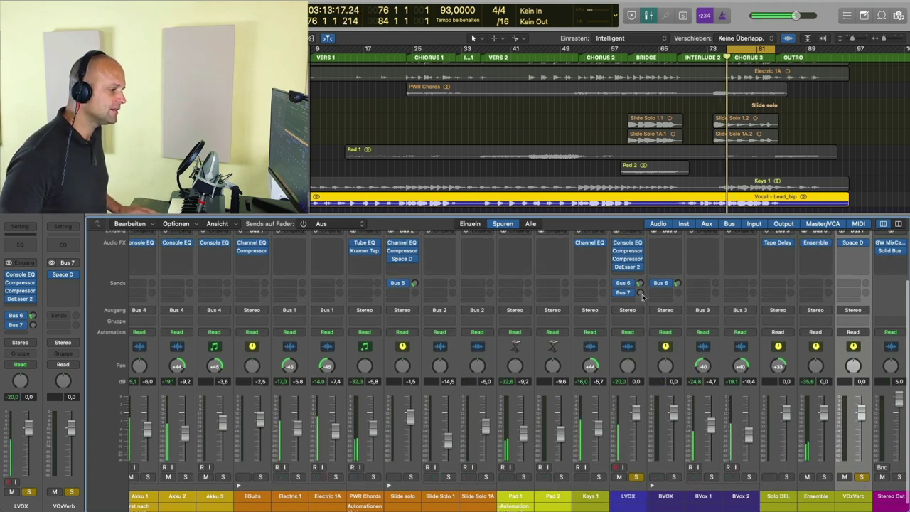
Bring up LVOX's Bus 7 reverb send during playback and set its level to about -21.3 dB
left_click_drag(640, 293, 641, 271)
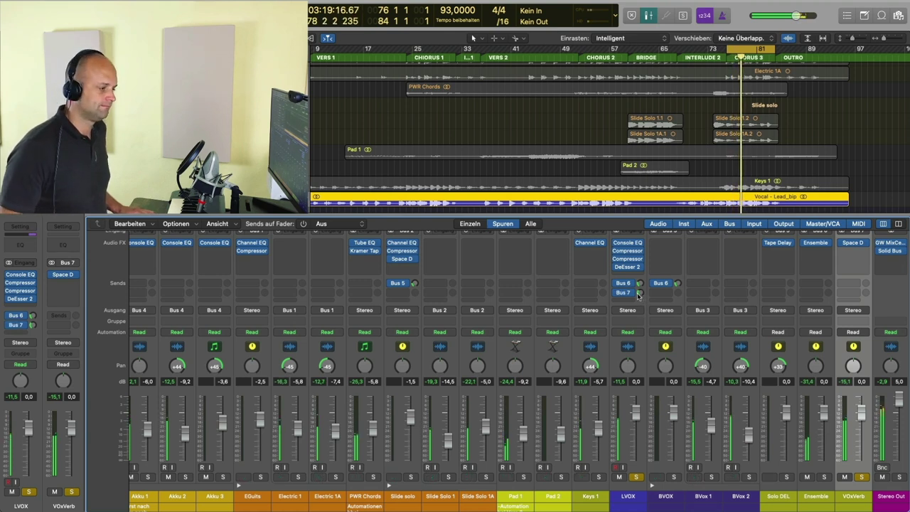
left_click_drag(639, 293, 640, 301)
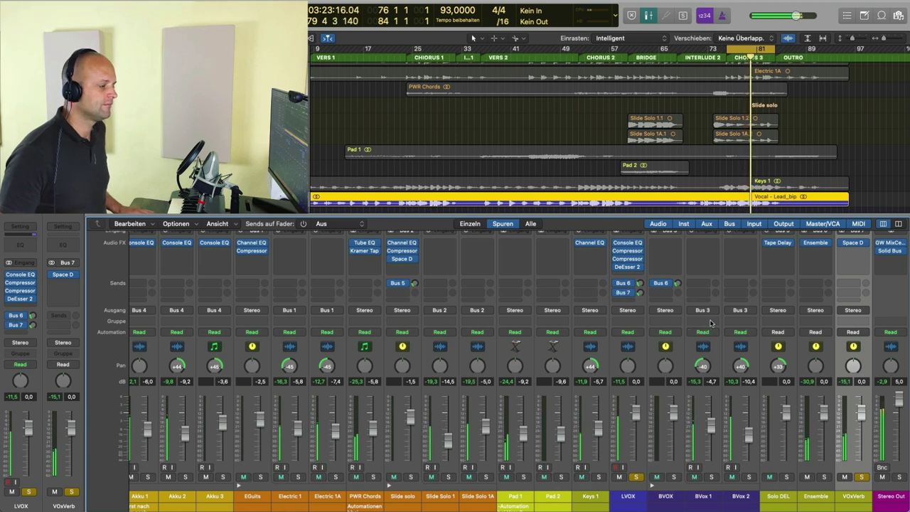
left_click_drag(639, 293, 638, 290)
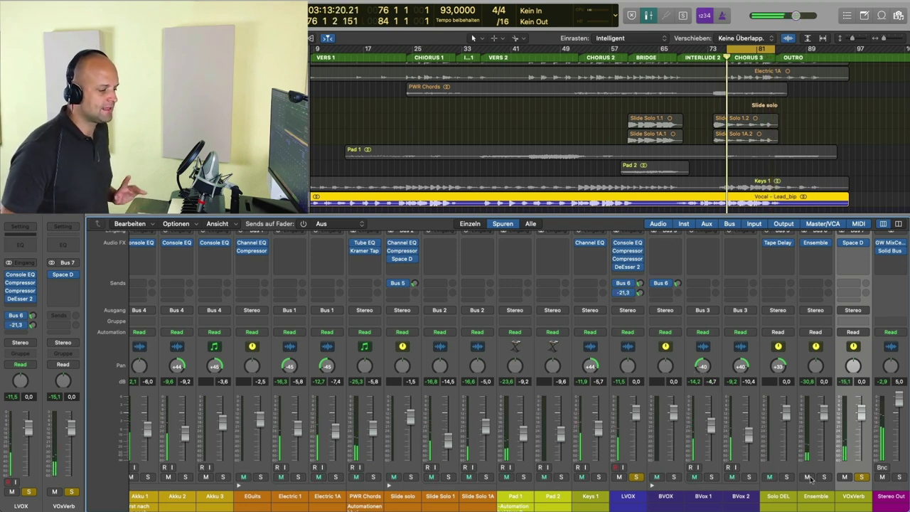
Insert a stereo Channel EQ after Space Designer on the VOxVerb channel
left_click(854, 250)
mouse_move(869, 302)
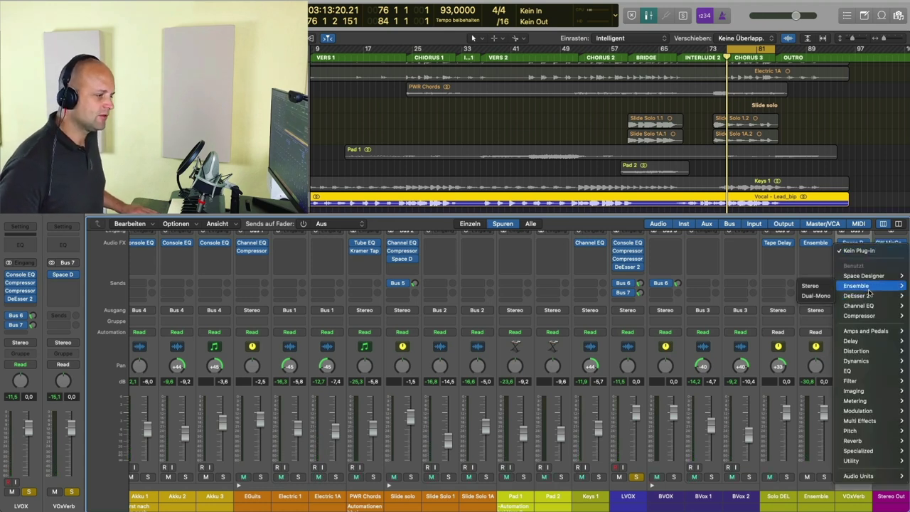
mouse_move(879, 374)
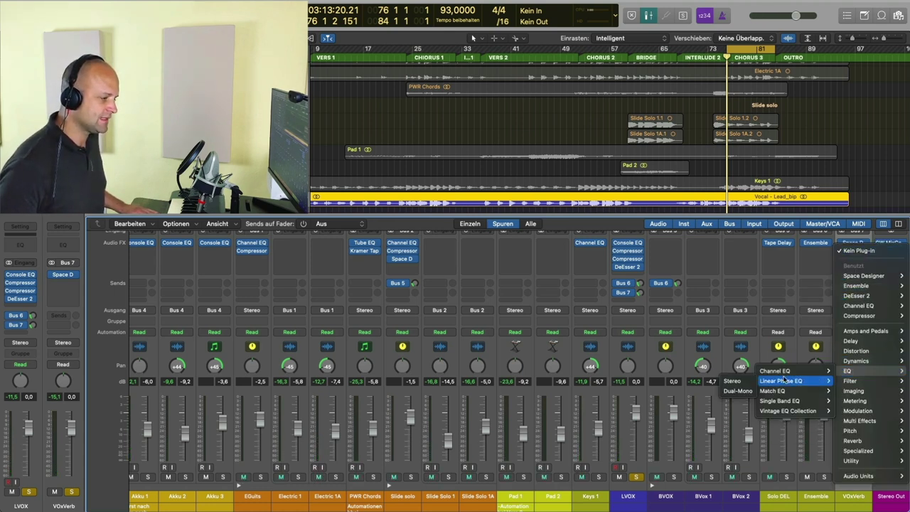
left_click(746, 380)
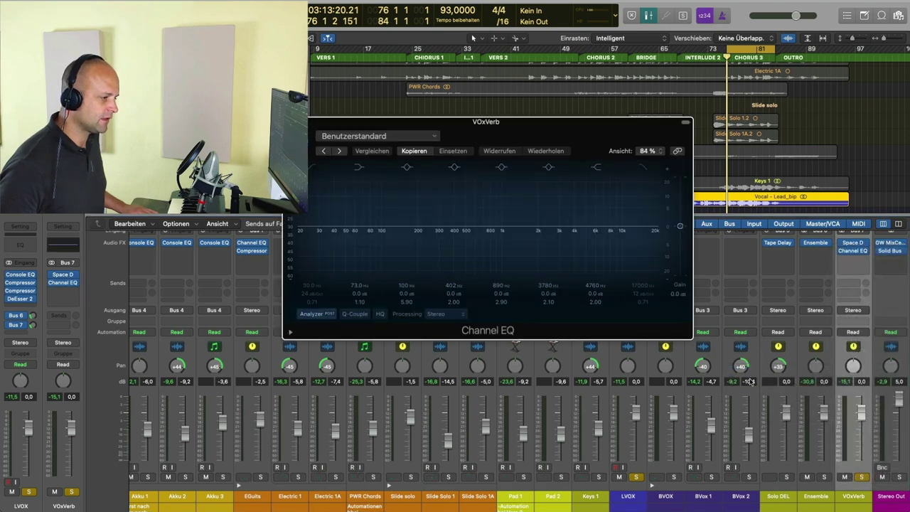
mouse_move(514, 135)
left_mouse_down()
mouse_move(538, 130)
mouse_move(516, 124)
left_mouse_up()
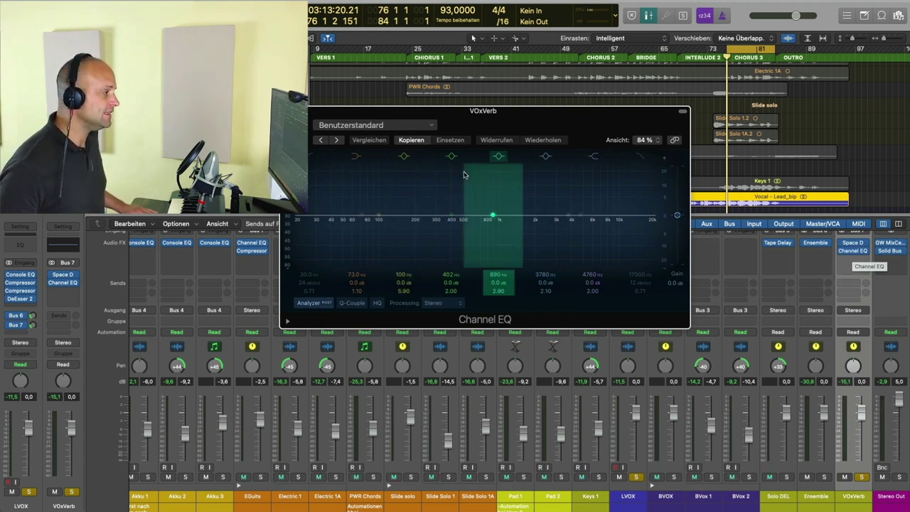
Enable the Channel EQ's low cut at about 260 Hz with Q 0.64 and its high cut at about 7700 Hz with Q 0.67
left_click(308, 158)
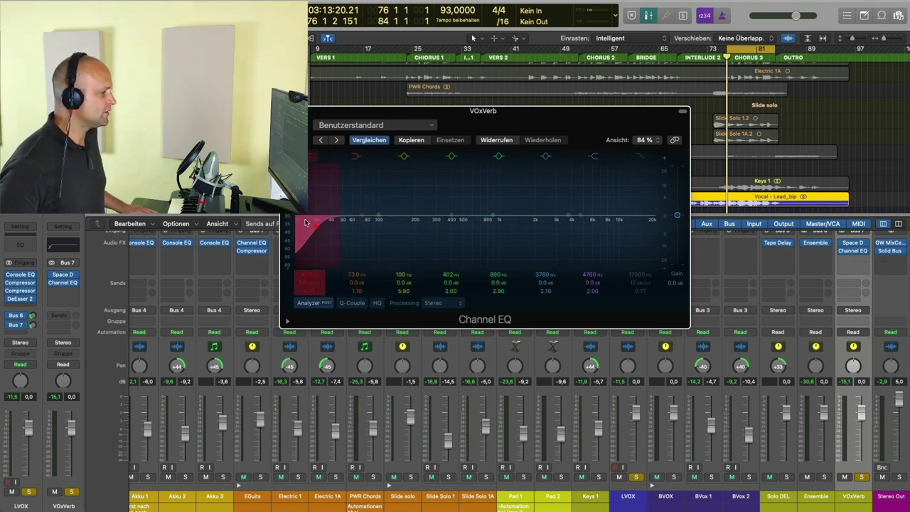
left_click_drag(318, 229, 431, 228)
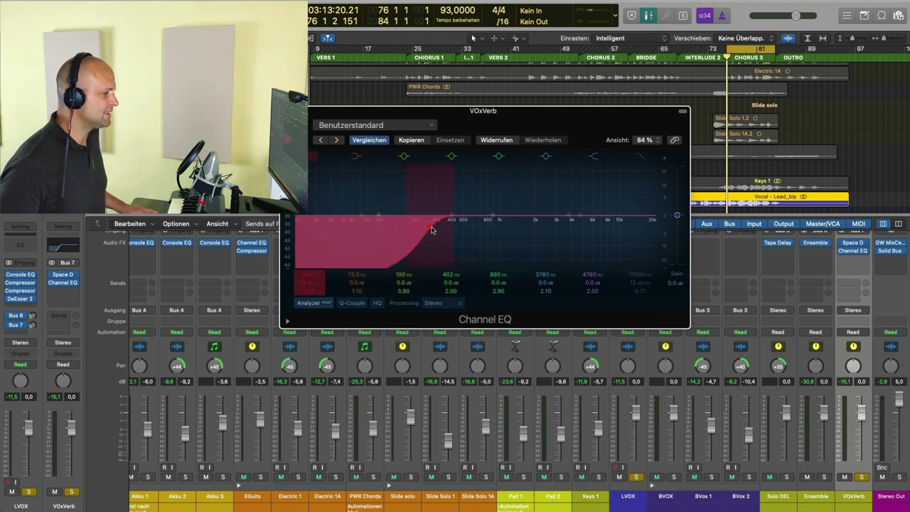
left_click(638, 159)
left_click_drag(648, 231, 607, 245)
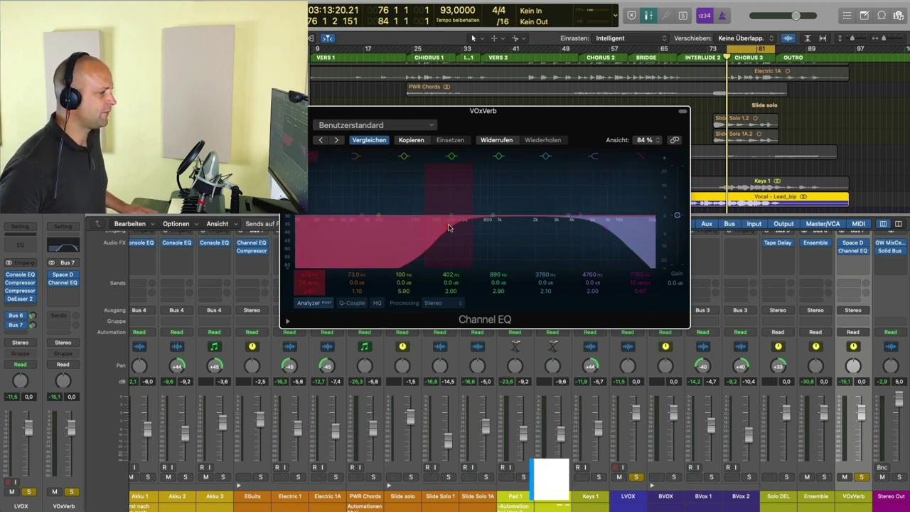
left_click_drag(454, 227, 430, 229)
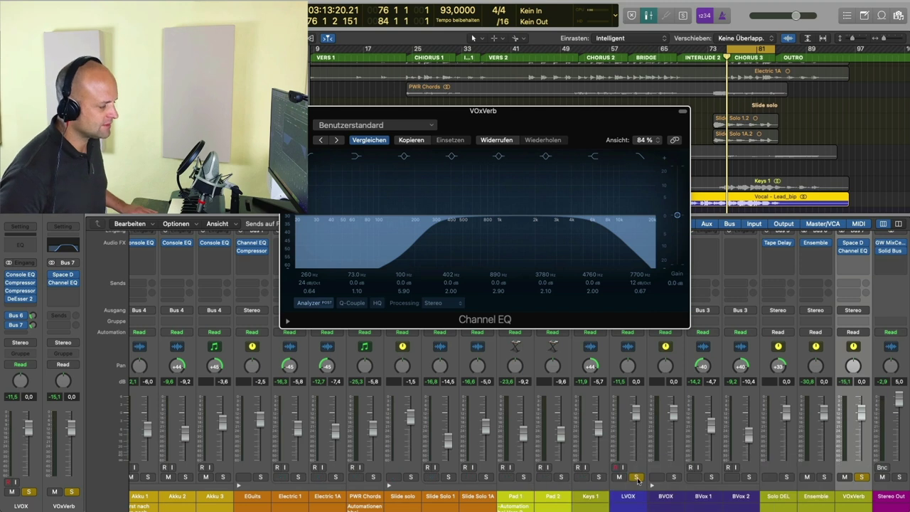
Unsolo LVOX, dip the reverb EQ at 1010 Hz by about 4.7 dB with Q 3.80, and raise the low-cut frequency
left_click(637, 478)
mouse_move(487, 214)
left_mouse_down()
mouse_move(487, 179)
mouse_move(463, 191)
mouse_move(503, 188)
mouse_move(500, 206)
mouse_move(498, 179)
mouse_move(500, 228)
left_mouse_up()
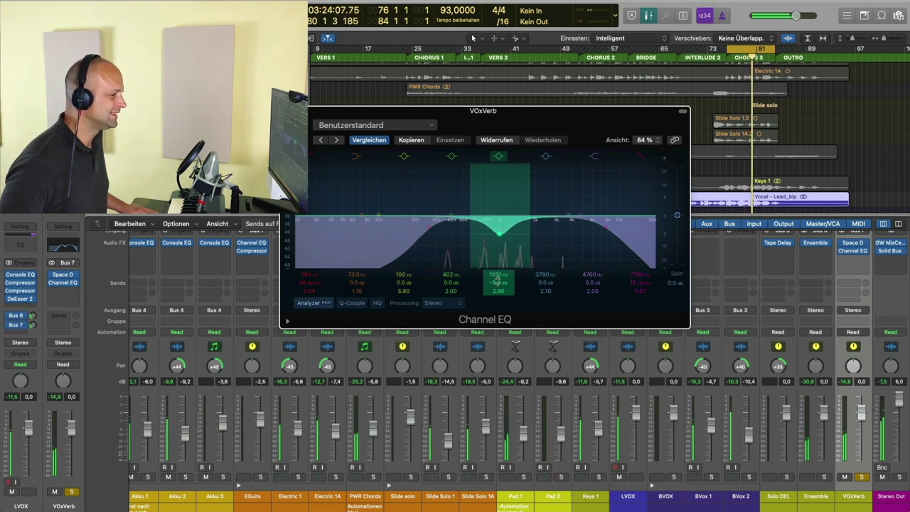
left_click_drag(496, 292, 496, 289)
mouse_move(500, 232)
left_mouse_down()
mouse_move(503, 223)
mouse_move(500, 231)
left_mouse_up()
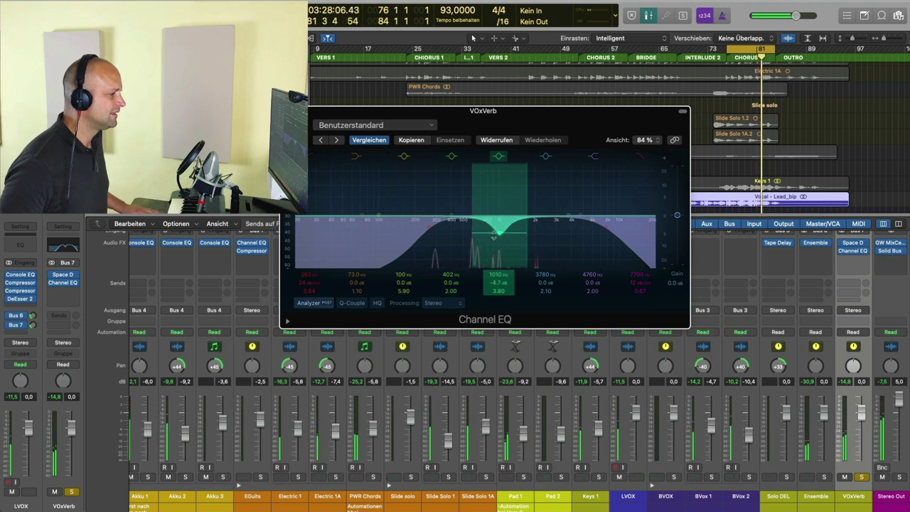
left_click_drag(427, 231, 454, 229)
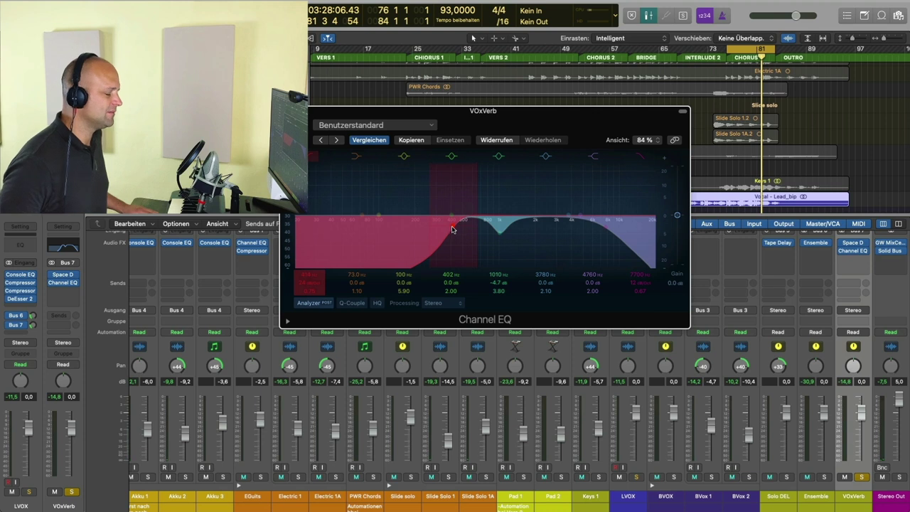
left_click_drag(501, 233, 501, 234)
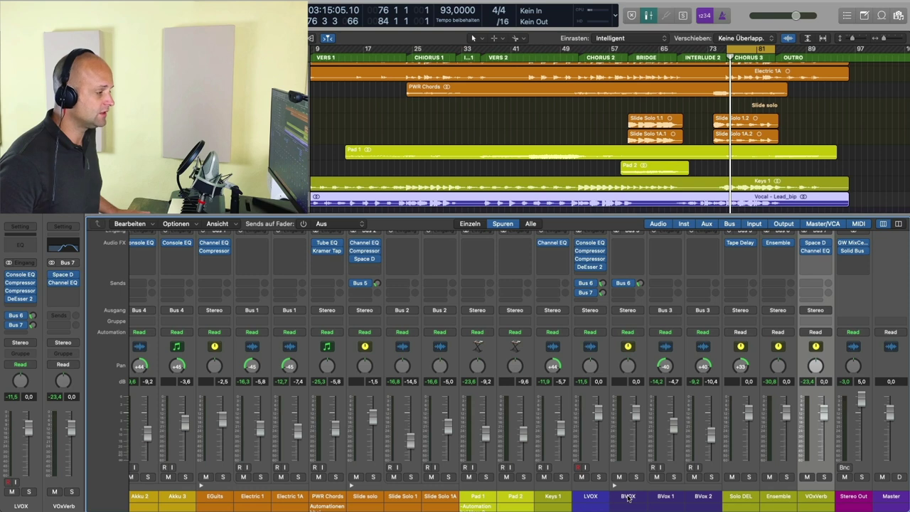
Add a send from the BVOX channel to Bus 7, the VOxVerb reverb
left_click(625, 282)
mouse_move(647, 307)
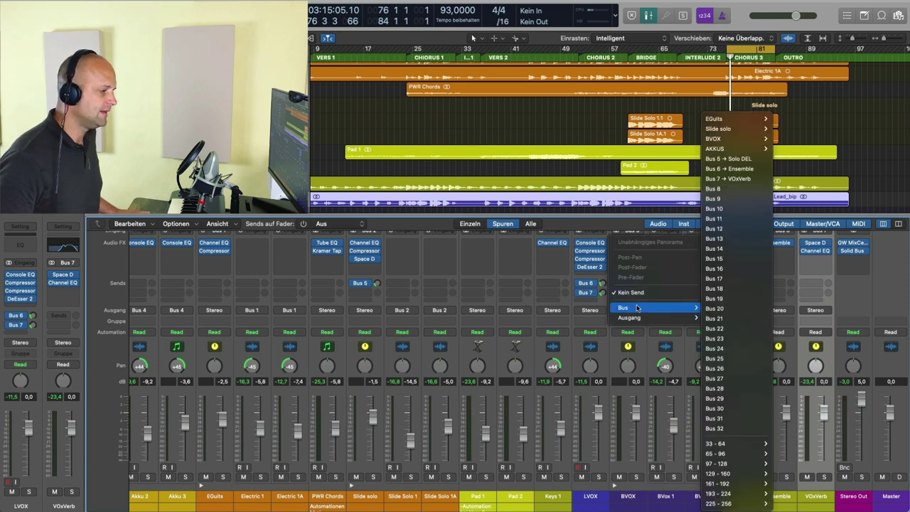
left_click(736, 169)
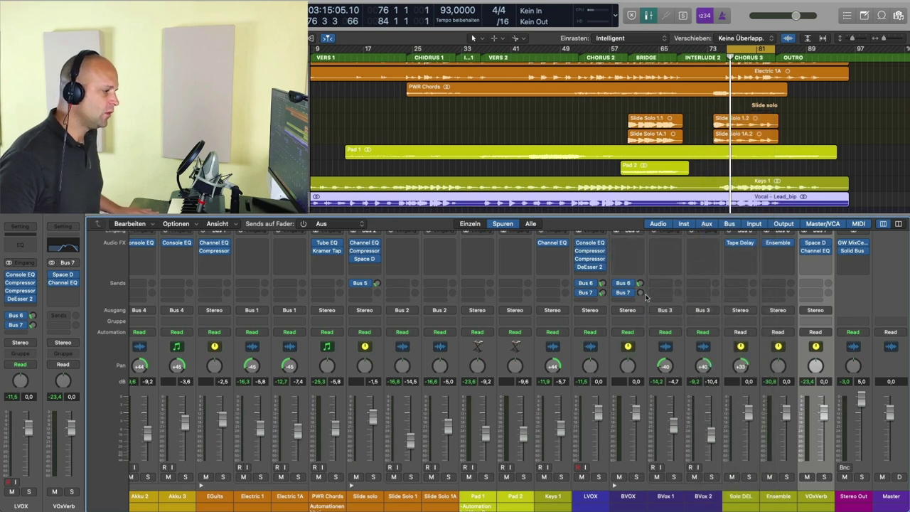
Play Chorus 3, bring up BVOX's Bus 7 send, and set LVOX's Bus 7 send to about -23.5 dB
key("space")
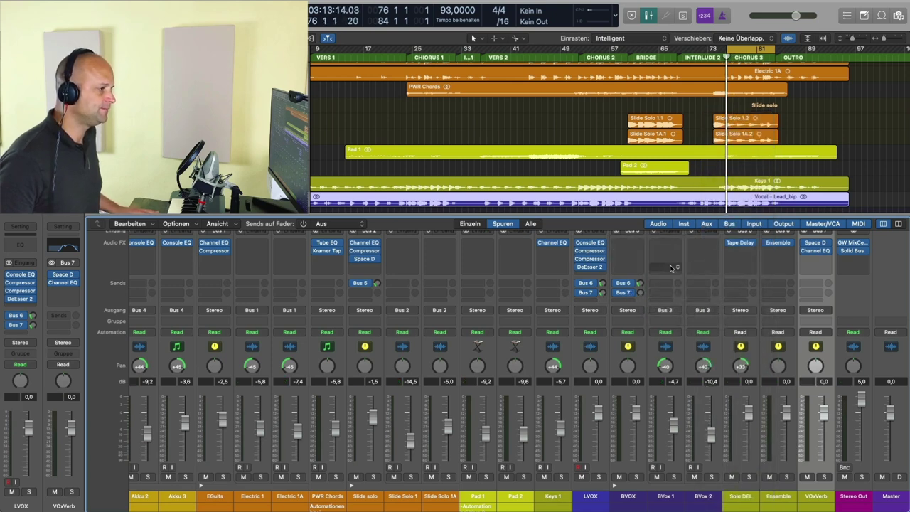
left_click_drag(604, 294, 640, 266)
left_click_drag(640, 307, 640, 313)
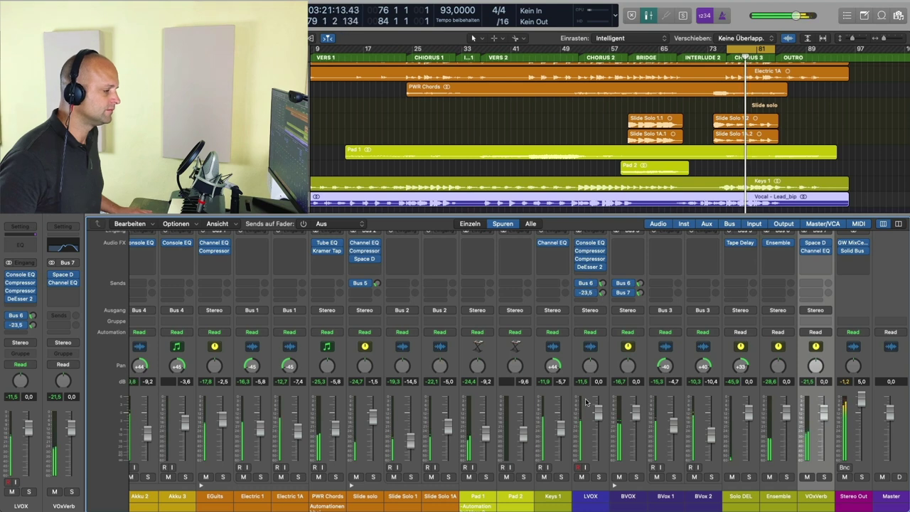
Compare the mix without and with reverb by bypassing and re-enabling the Bus 7 sends on LVOX and BVOX
scroll(594, 299, "down", 1)
left_click(581, 284)
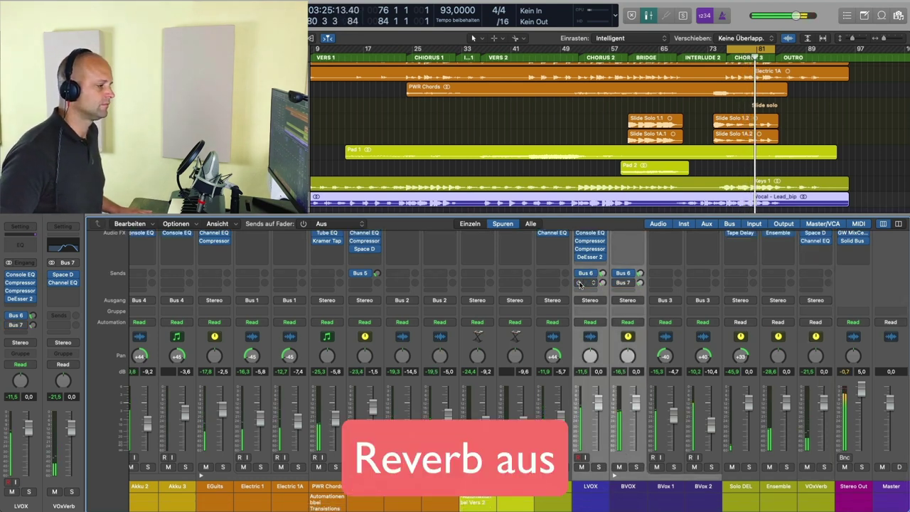
left_click(580, 283)
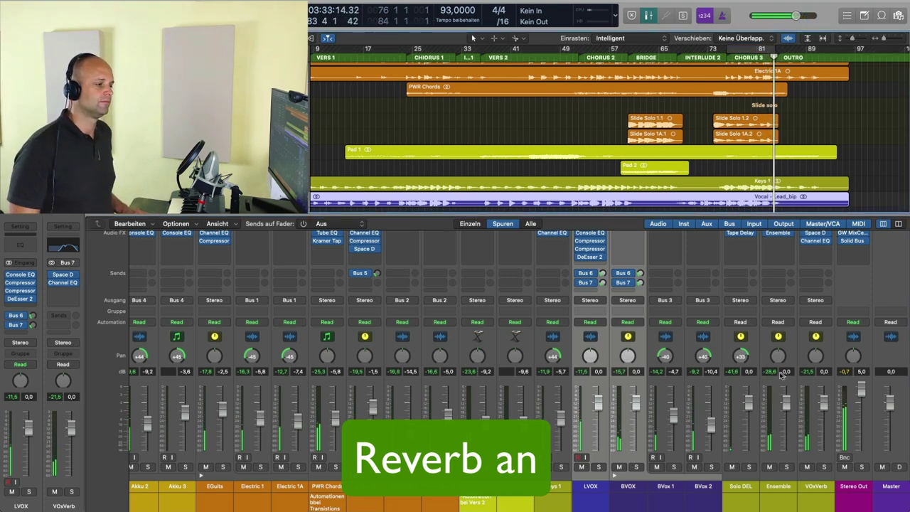
scroll(769, 322, "up", 2)
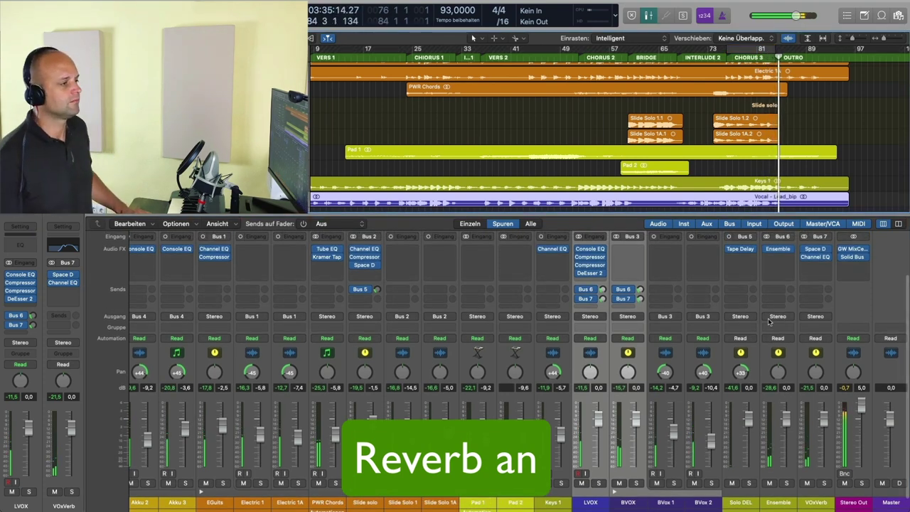
Select the Keys 1 channel and resume playback of the full mix at the start of the Outro
left_click(540, 503)
scroll(546, 504, "down", 1)
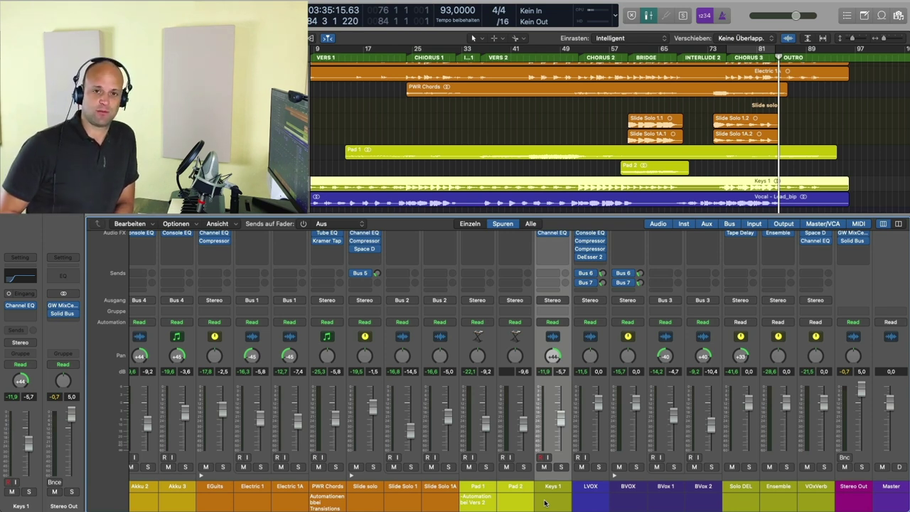
scroll(733, 423, "up", 3)
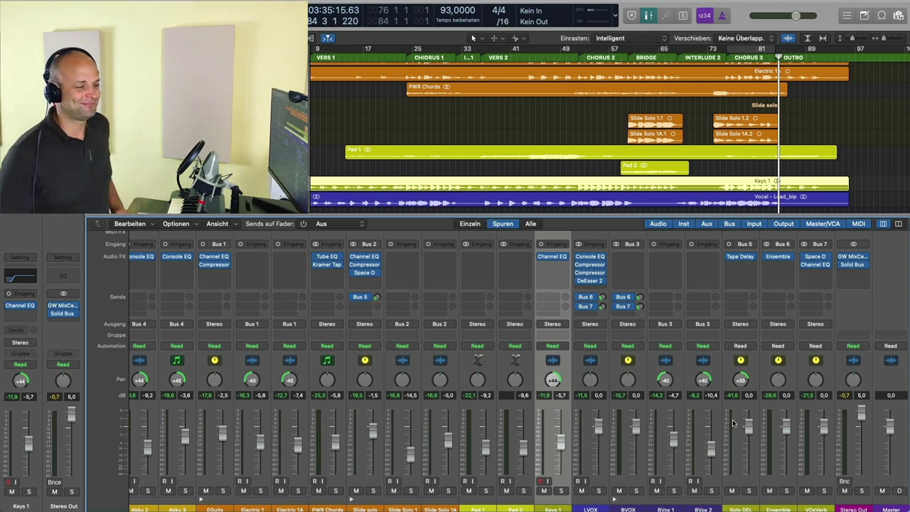
key("space")
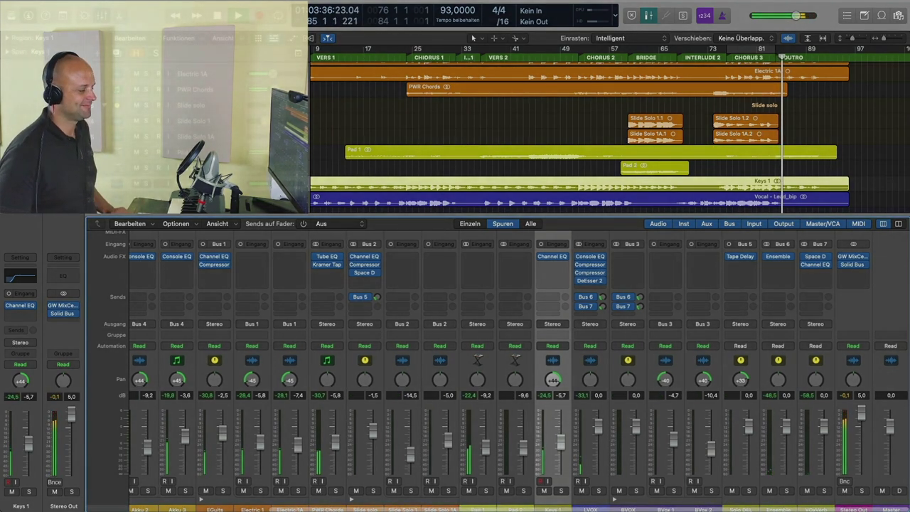
scroll(713, 401, "down", 3)
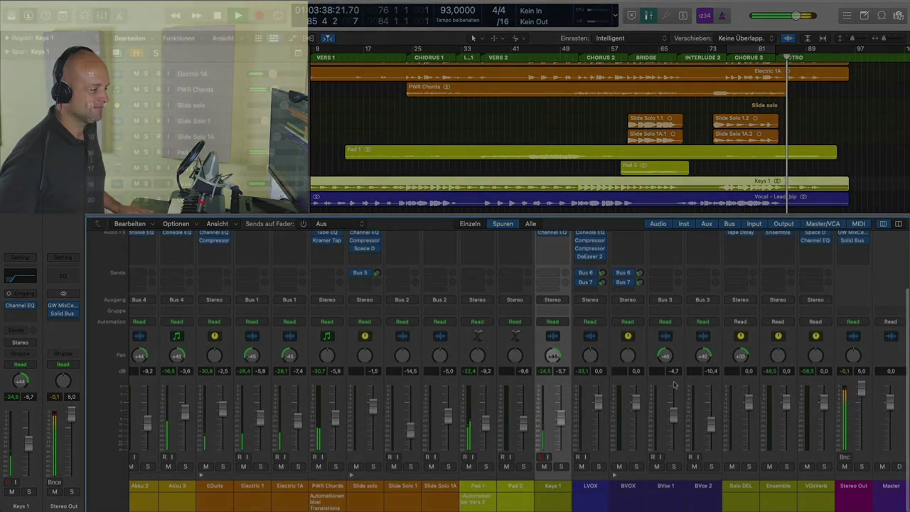